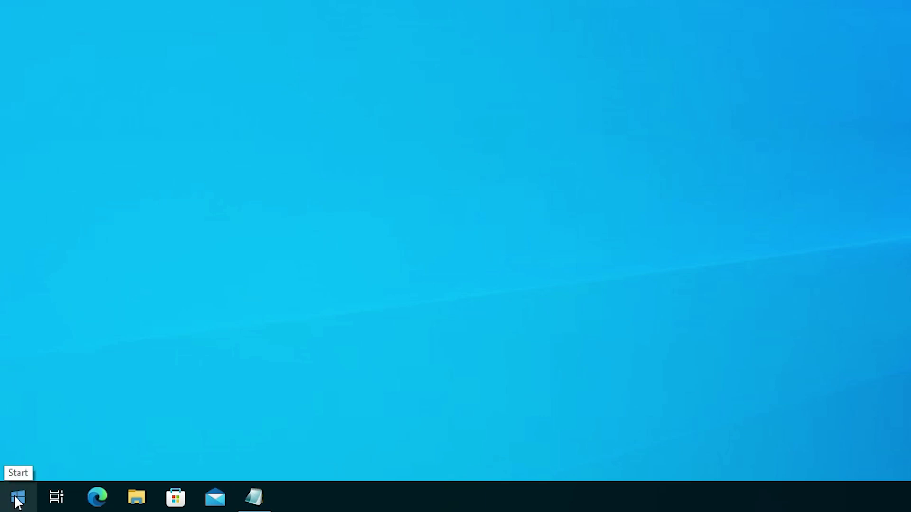
# - Search Start for 'photo' and open the Photos app settings page showing version 2024.11070.11002.0
pyautogui.click(17, 498)
pyautogui.write('ph')
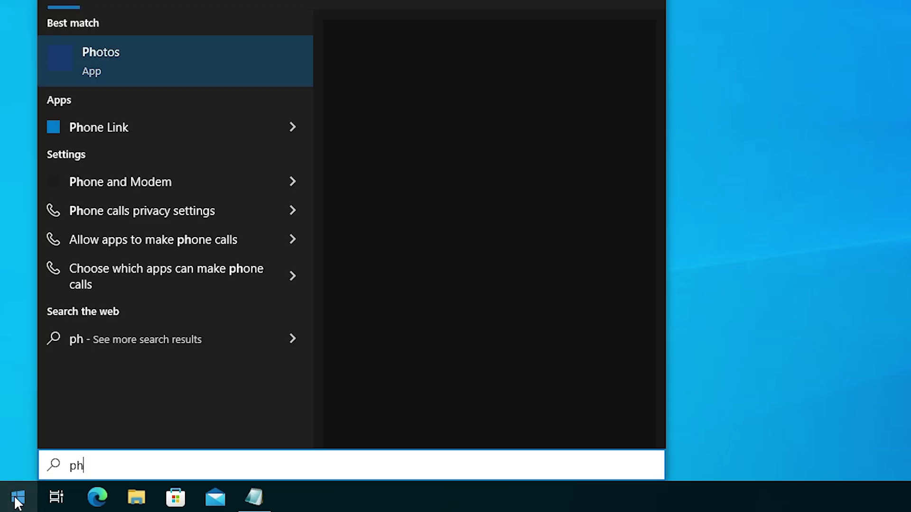
pyautogui.write('oto')
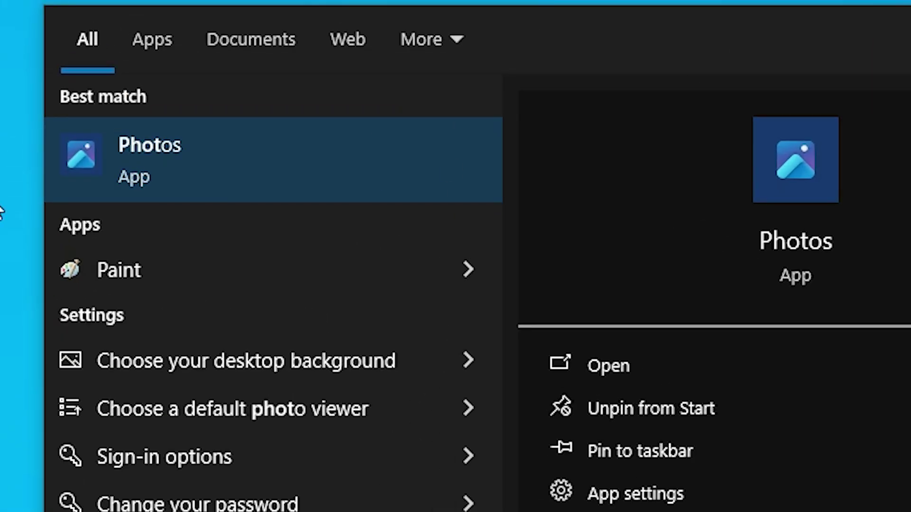
pyautogui.rightClick(238, 154)
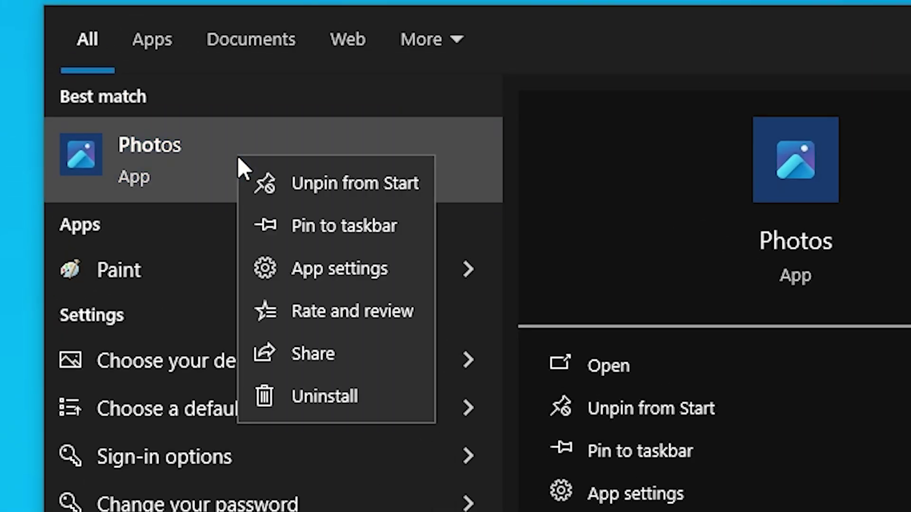
pyautogui.click(309, 272)
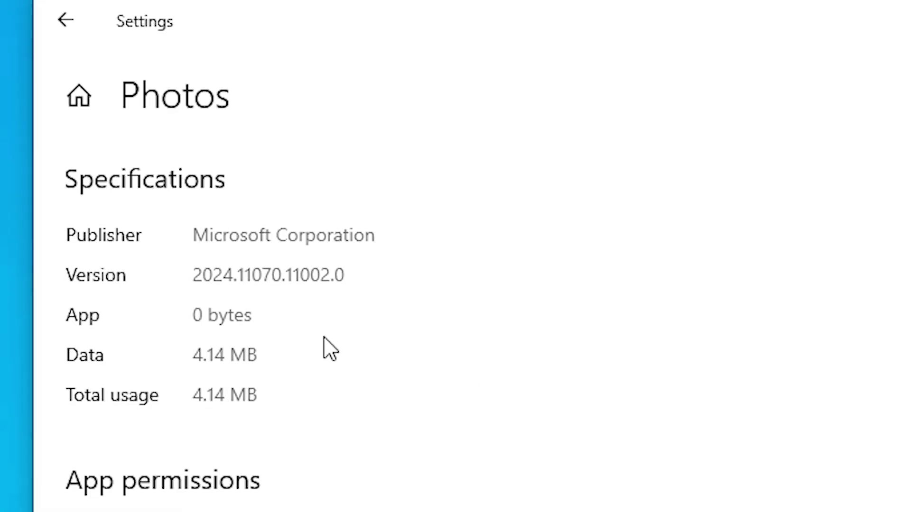
# - Reset the Photos app, confirming deletion of its data, and close Settings
pyautogui.scroll(-2, 813, 463)
pyautogui.scroll(-6, 323, 313)
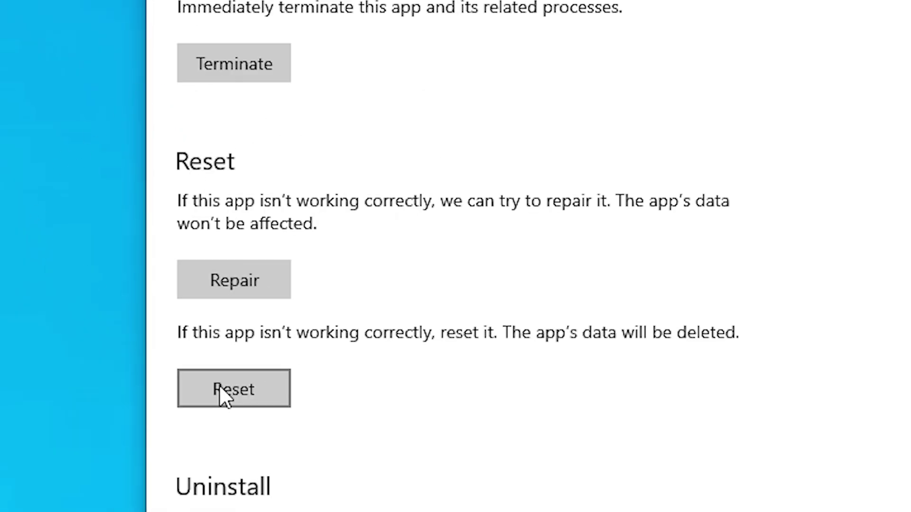
pyautogui.scroll(-2, 294, 327)
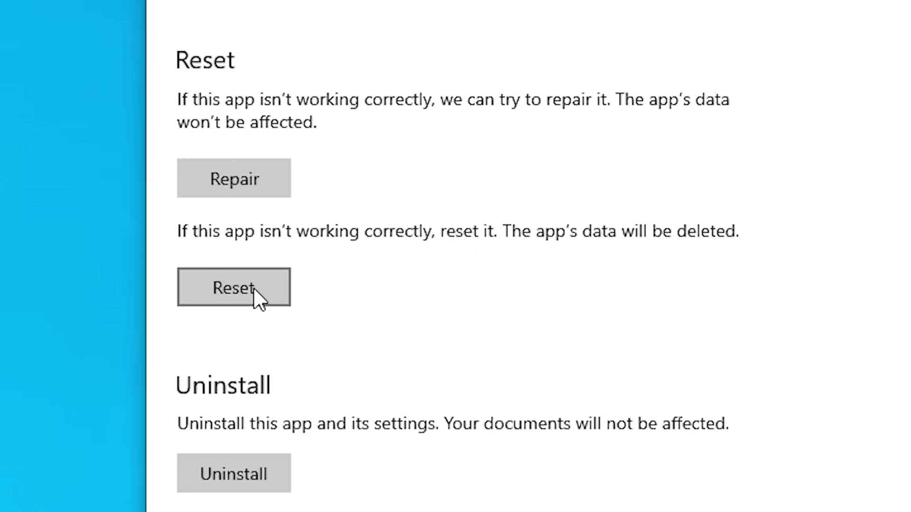
pyautogui.click(255, 290)
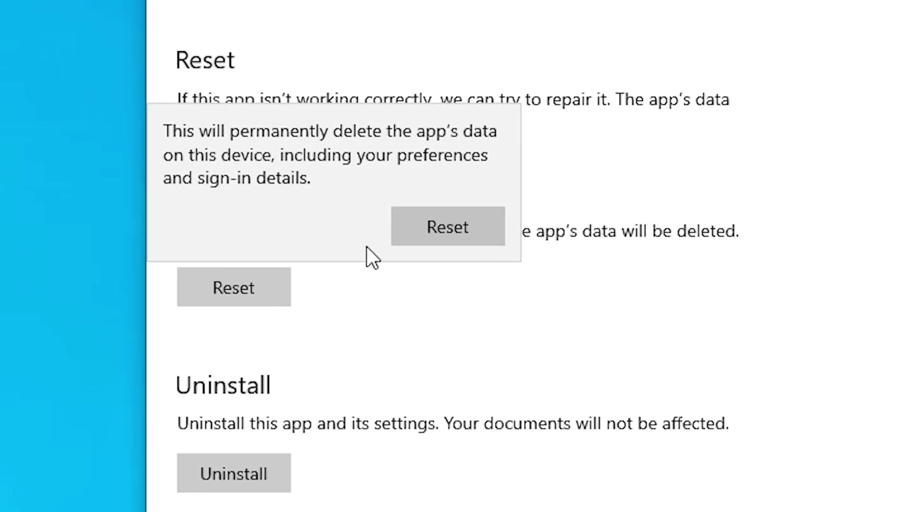
pyautogui.click(419, 234)
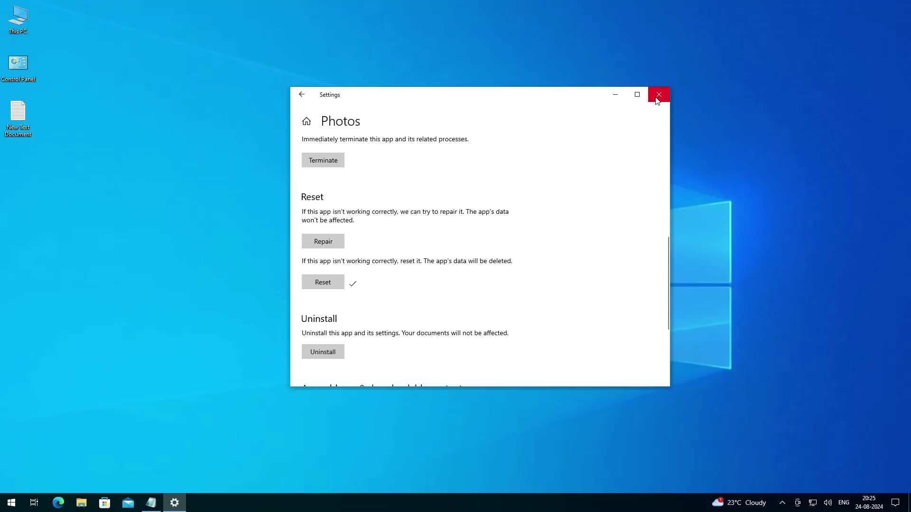
pyautogui.click(658, 96)
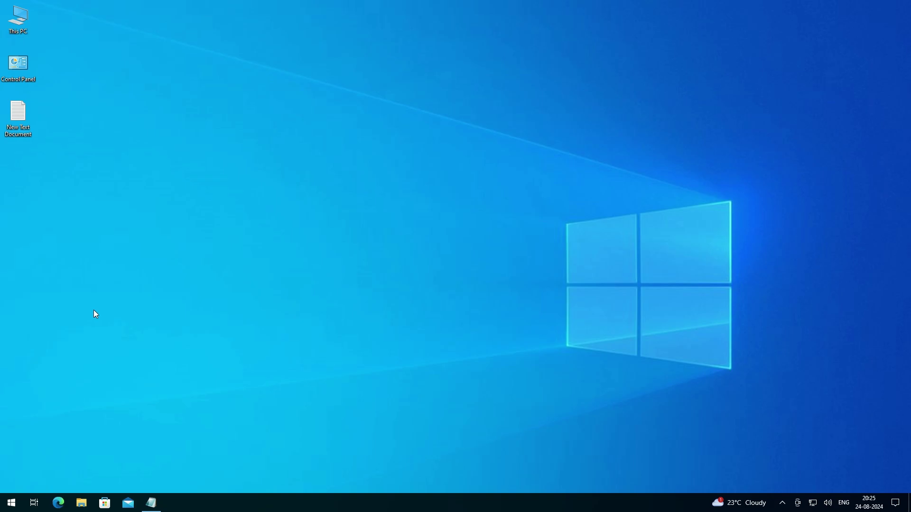
# - Copy the 'get-appxpackage Microsoft.Windows.Photos | remove-appxpackage' line from Notepad, then minimise Notepad
pyautogui.click(151, 503)
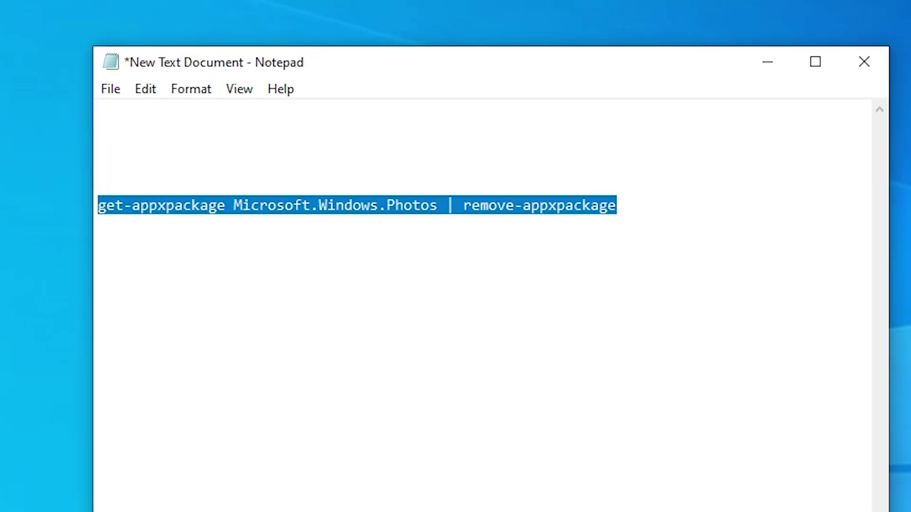
pyautogui.doubleClick(128, 228)
pyautogui.click(156, 227)
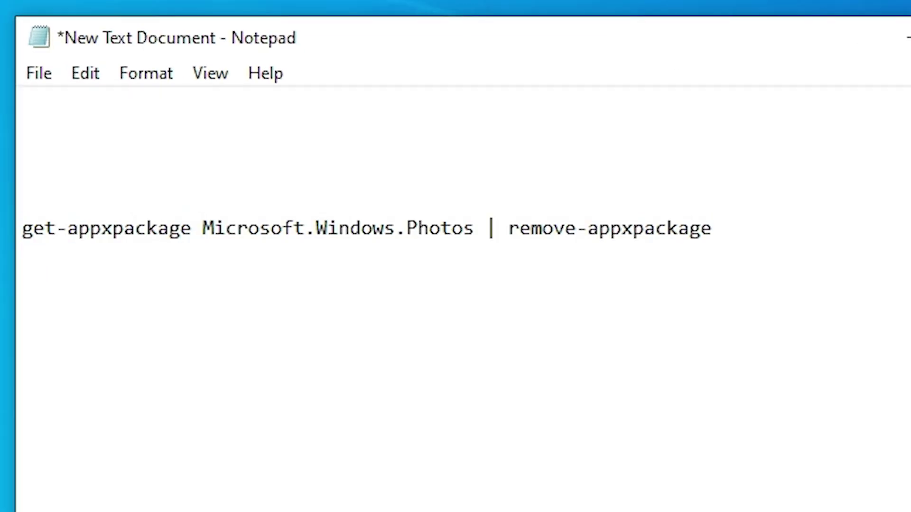
pyautogui.moveTo(520, 227); pyautogui.dragTo(713, 228)
pyautogui.hotkey('ctrl', 'a')
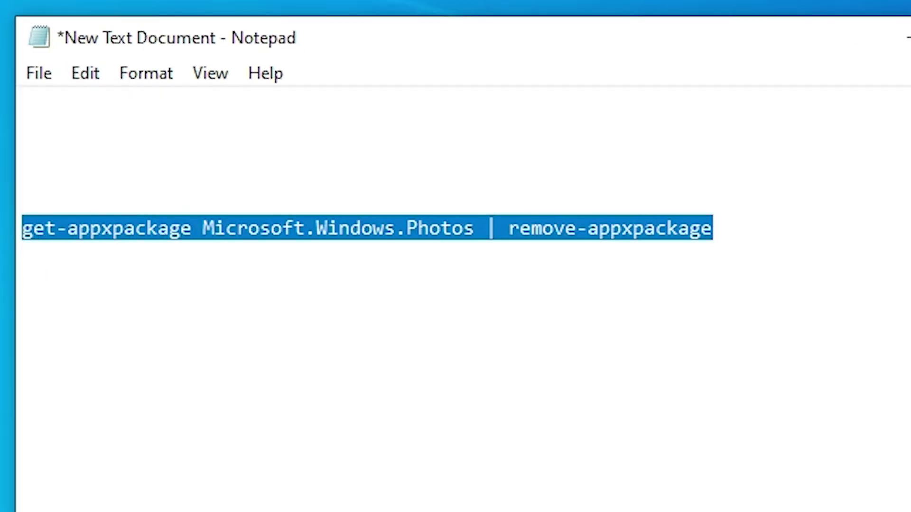
pyautogui.rightClick(157, 237)
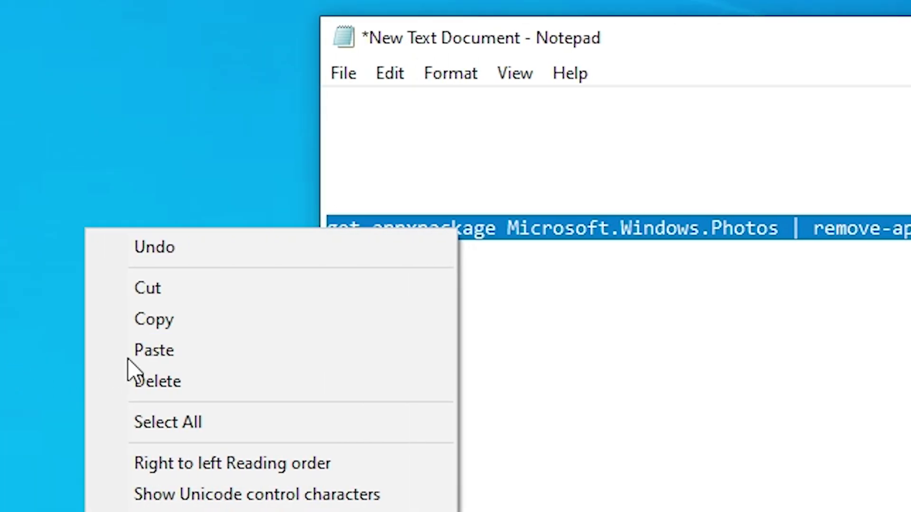
pyautogui.click(0, 327)
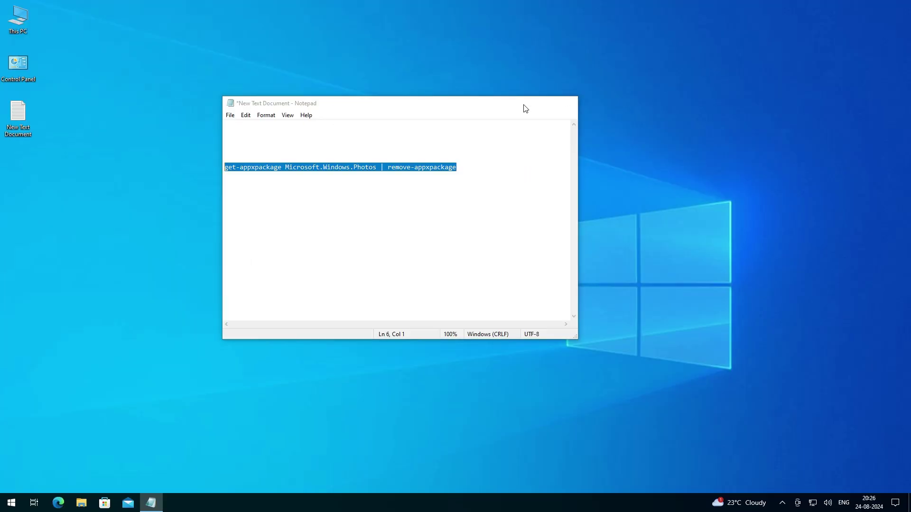
pyautogui.click(523, 102)
# - Launch Windows PowerShell as administrator from a Start search for 'pow'
pyautogui.click(6, 504)
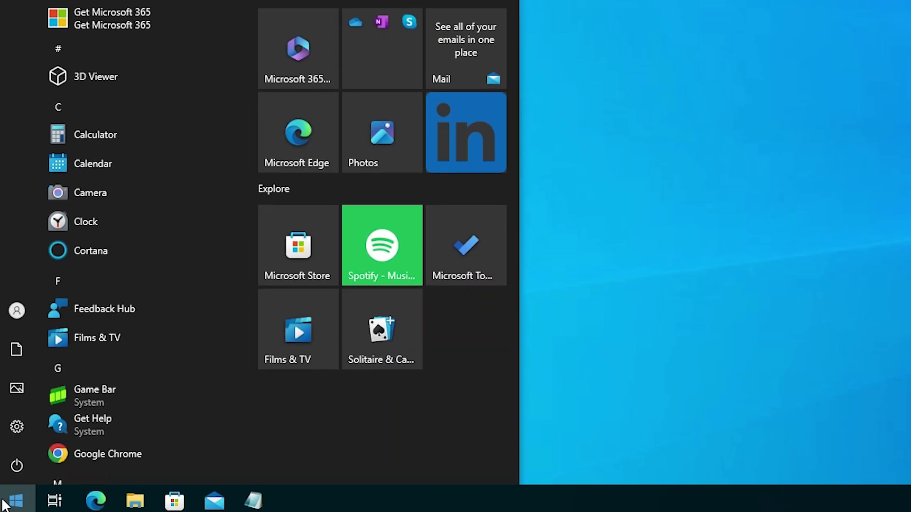
pyautogui.write('pow')
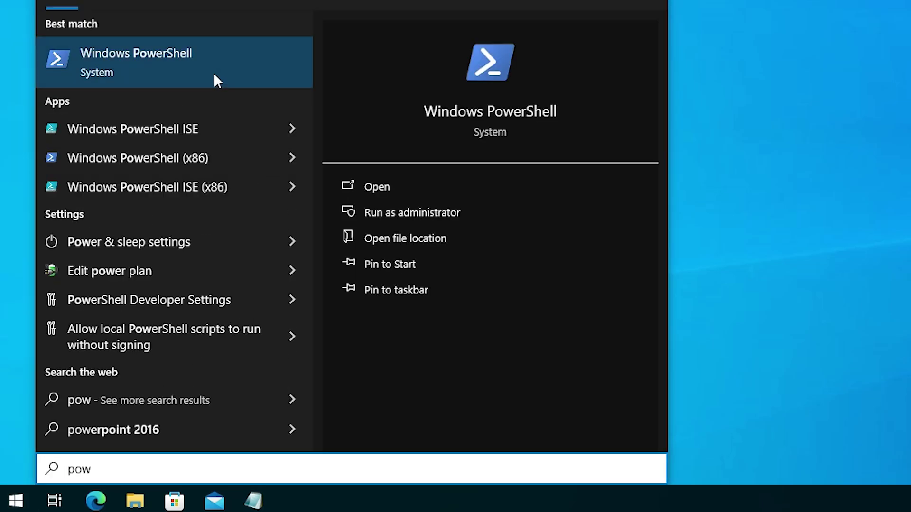
pyautogui.rightClick(204, 59)
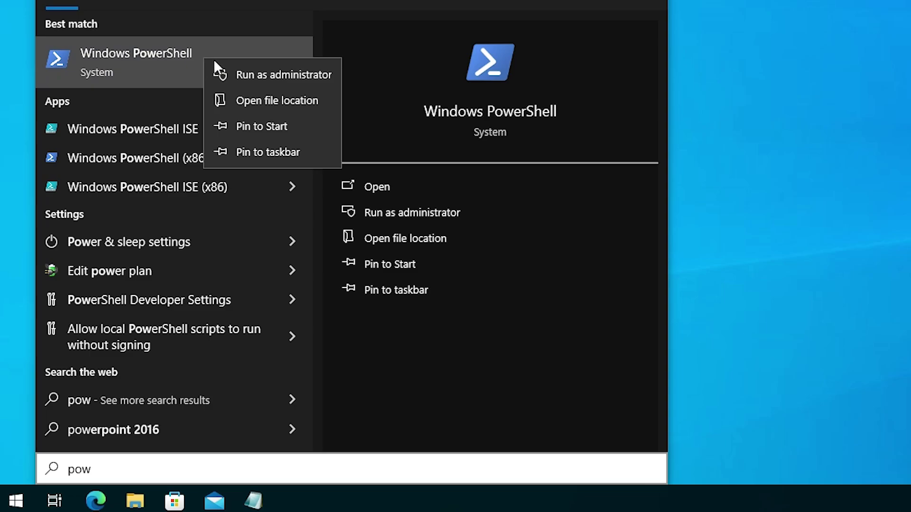
pyautogui.click(290, 76)
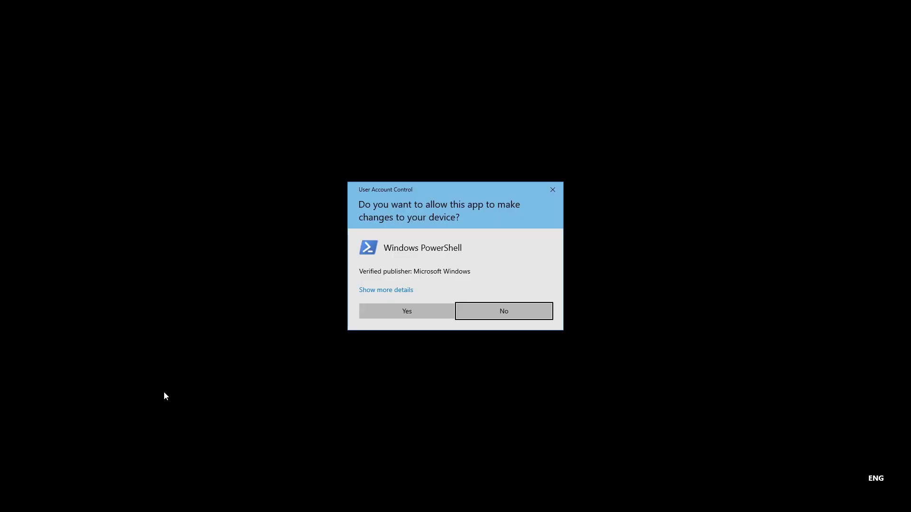
pyautogui.click(425, 309)
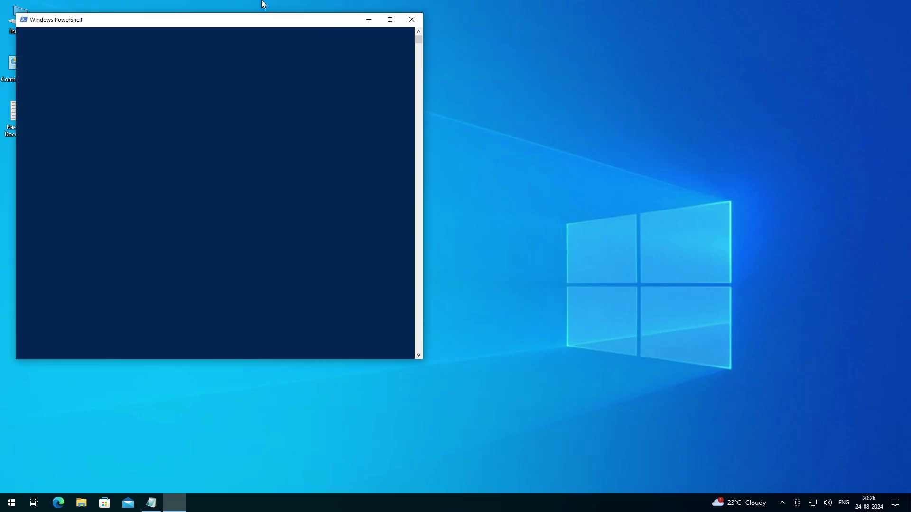
# - Run 'get-appxpackage Microsoft.Windows.Photos | remove-appxpackage' to remove Photos, then minimise the console
pyautogui.moveTo(229, 23); pyautogui.dragTo(571, 89)
pyautogui.write('get-appxpackage Microsoft.Windows.Photos | remove-appxpackage')
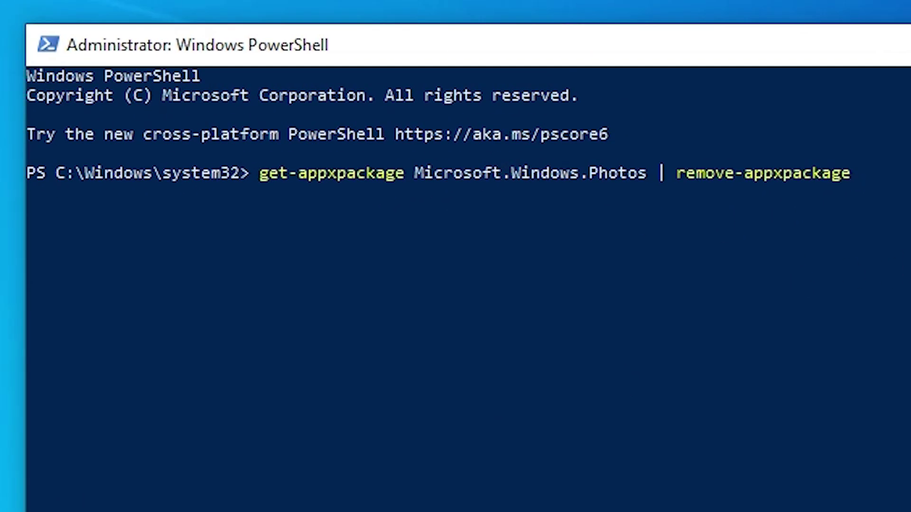
pyautogui.press('Return')
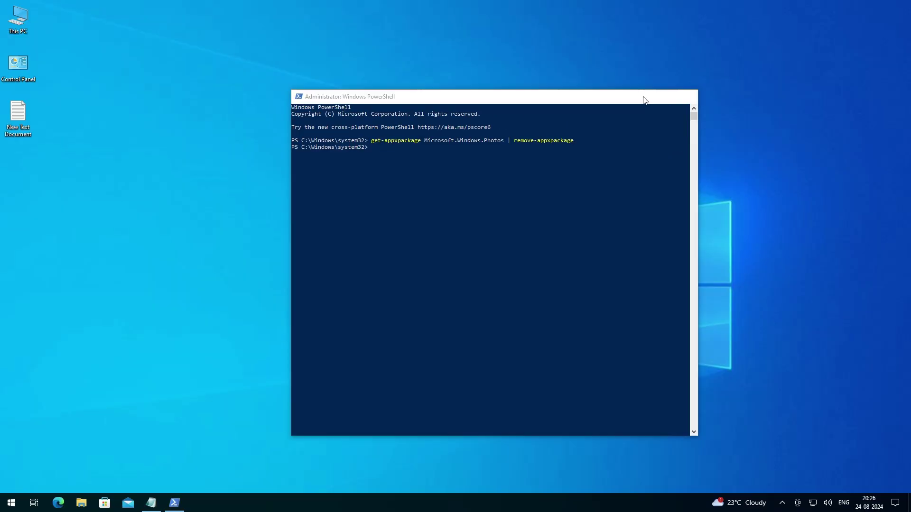
pyautogui.click(646, 98)
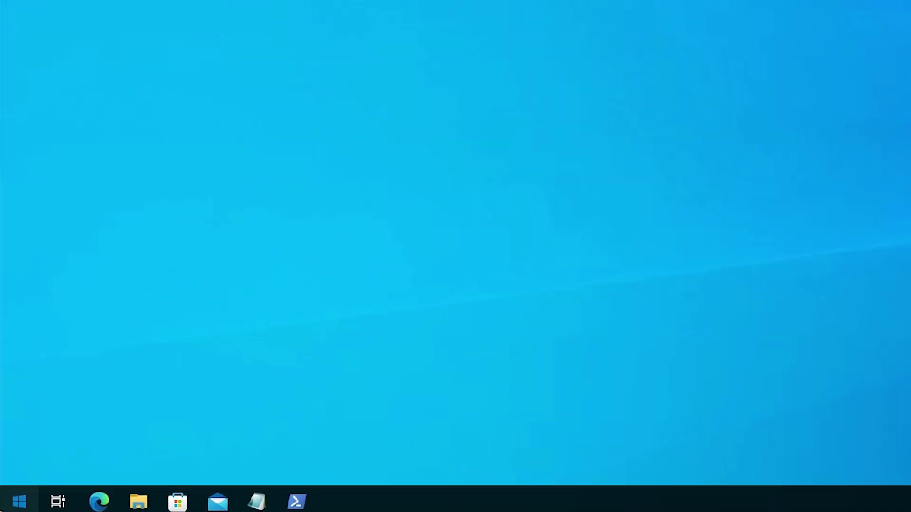
pyautogui.press('super')
pyautogui.write('phot')
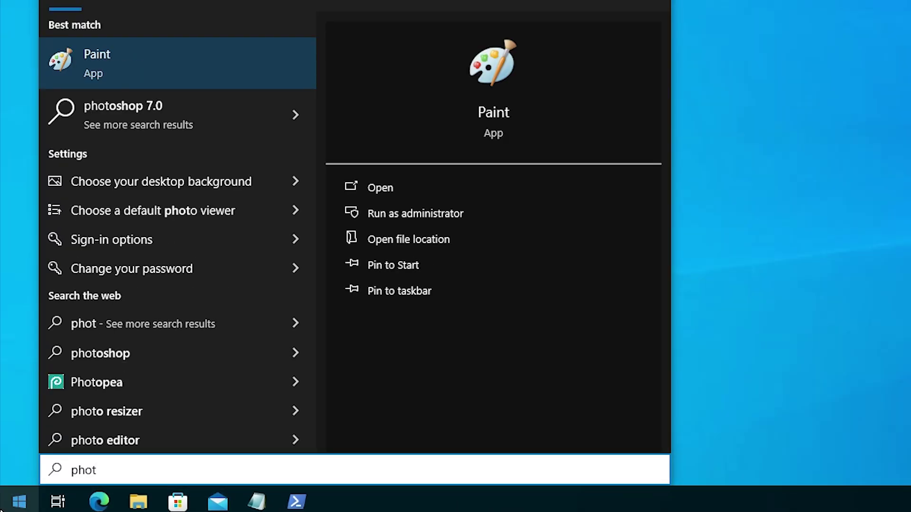
pyautogui.write('os')
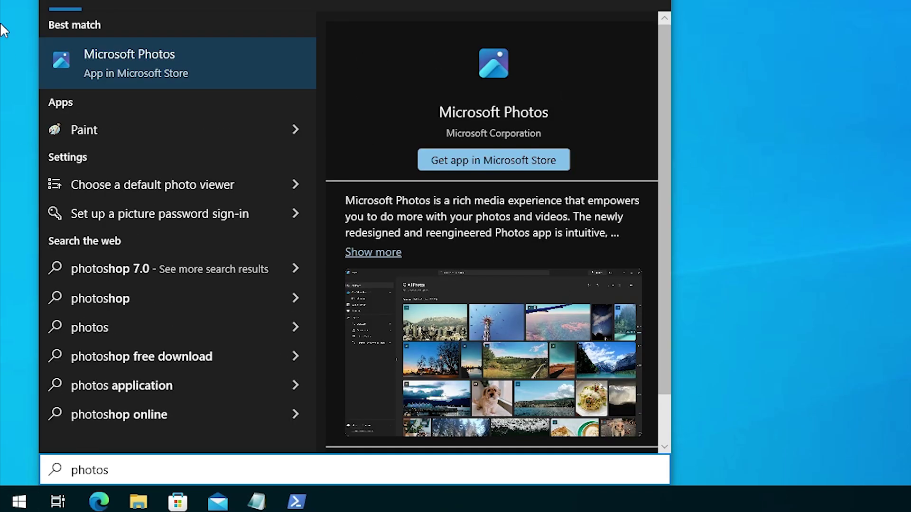
pyautogui.click(859, 110)
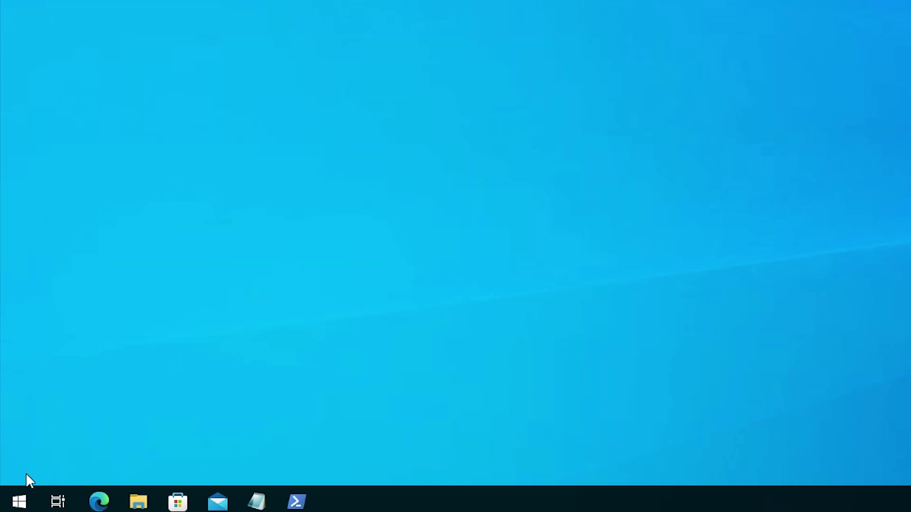
# - Launch Microsoft Store from a Start search for 'microsoft stor'
pyautogui.click(17, 506)
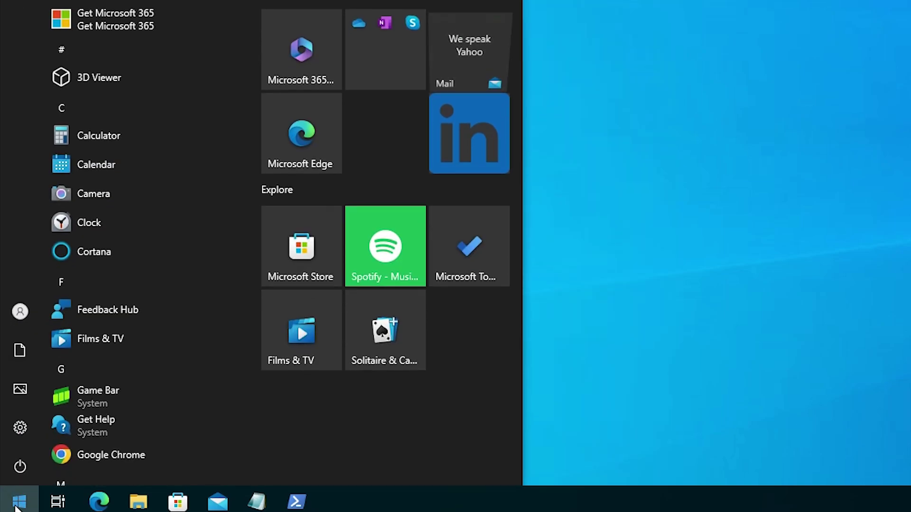
pyautogui.write('microsoft stor')
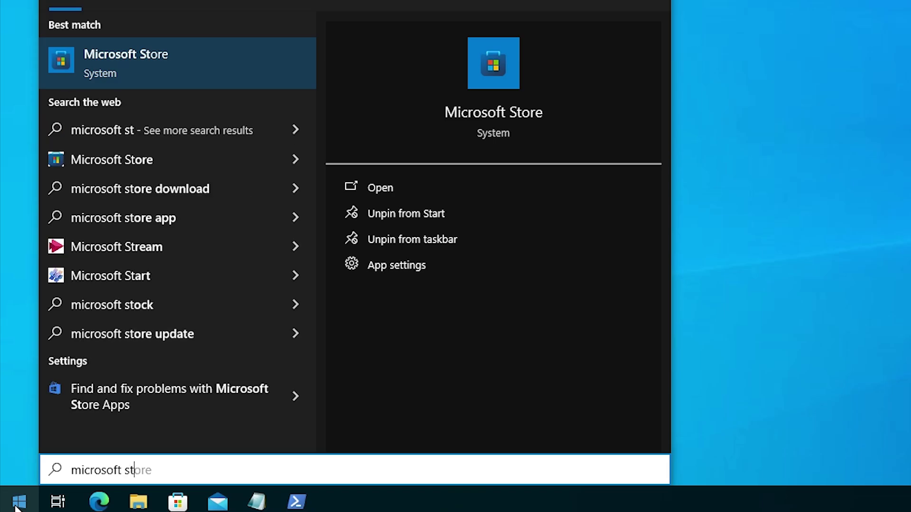
pyautogui.click(144, 56)
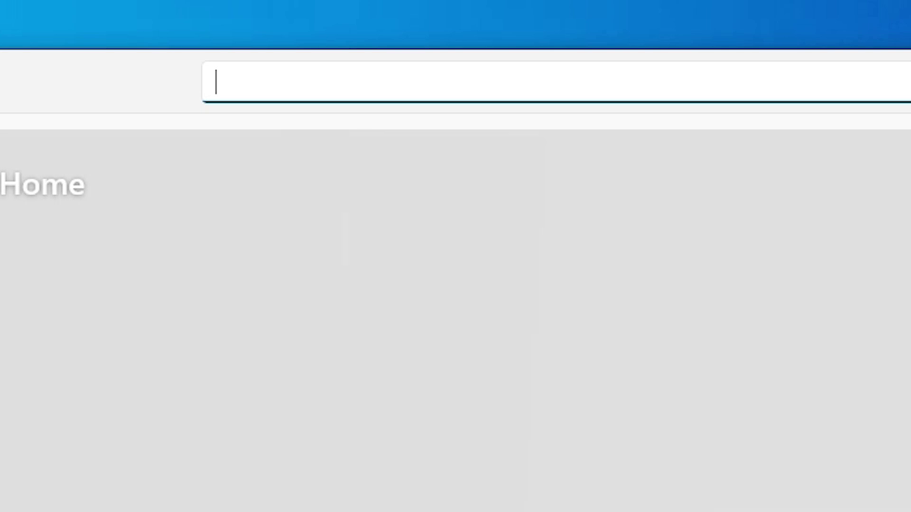
# - Search the Store for 'Microsoft Photos', open its page and install it
pyautogui.write('Microsoft Photos')
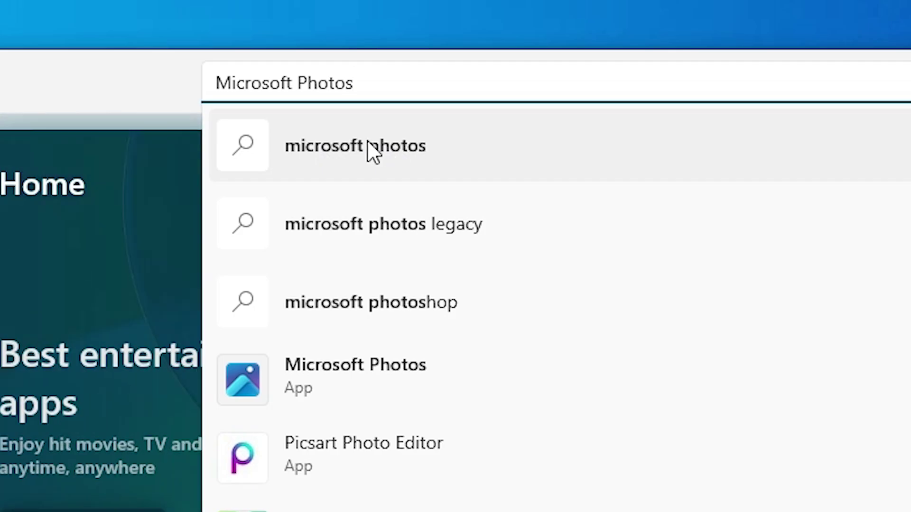
pyautogui.click(368, 150)
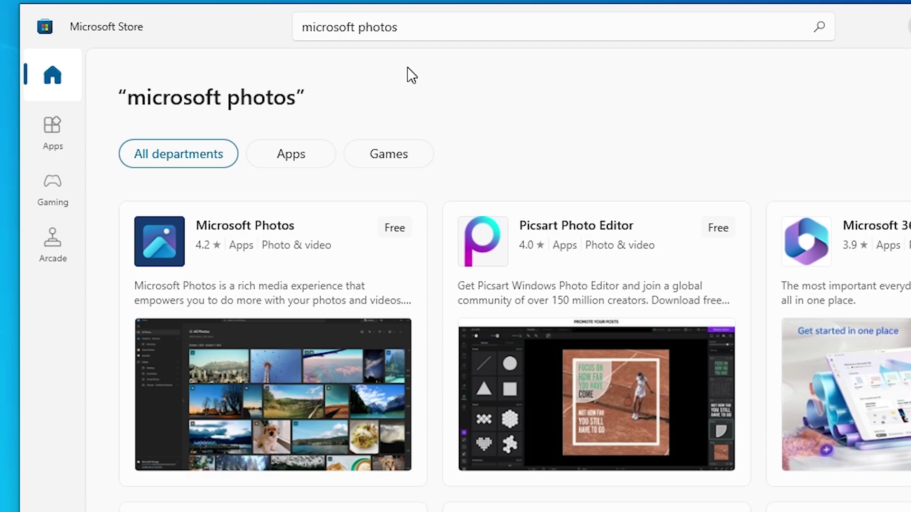
pyautogui.click(240, 374)
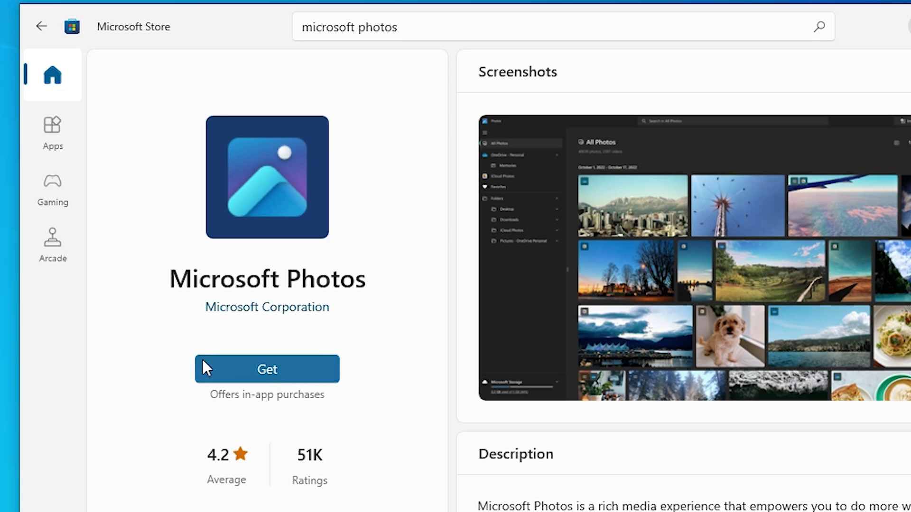
pyautogui.click(226, 367)
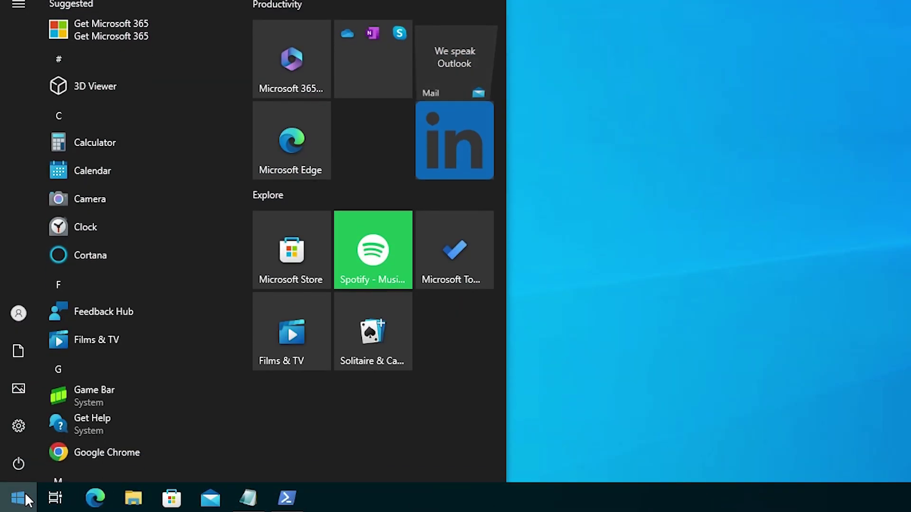
# - Launch the reinstalled Photos app and dismiss the two-step OneDrive introduction to reach the empty library
pyautogui.write('photos')
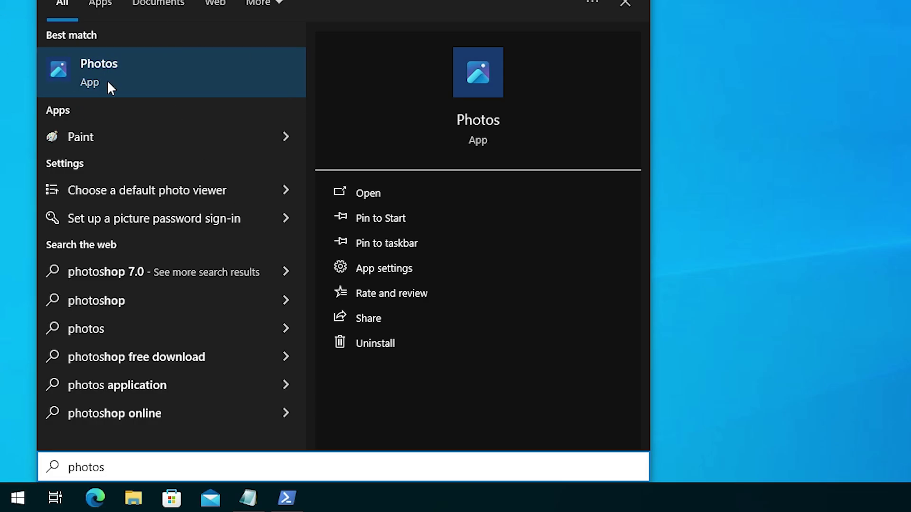
pyautogui.click(125, 79)
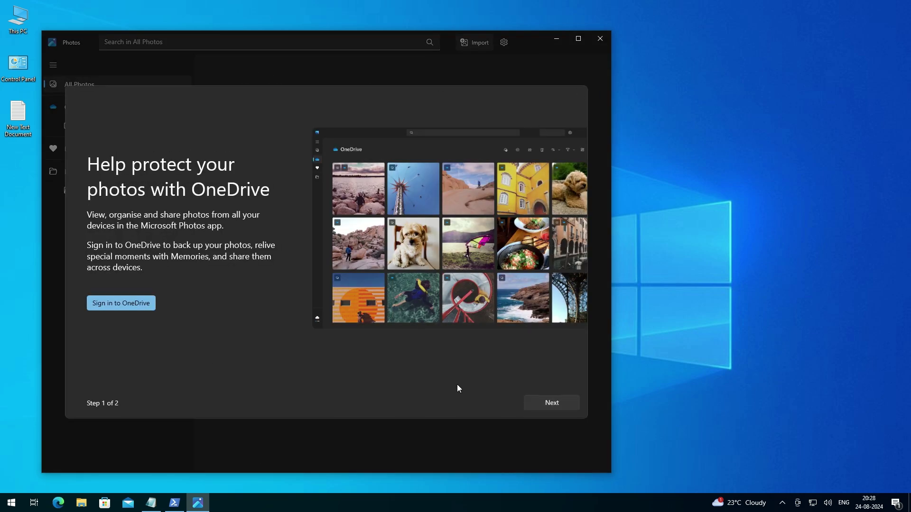
pyautogui.click(550, 402)
pyautogui.click(550, 402)
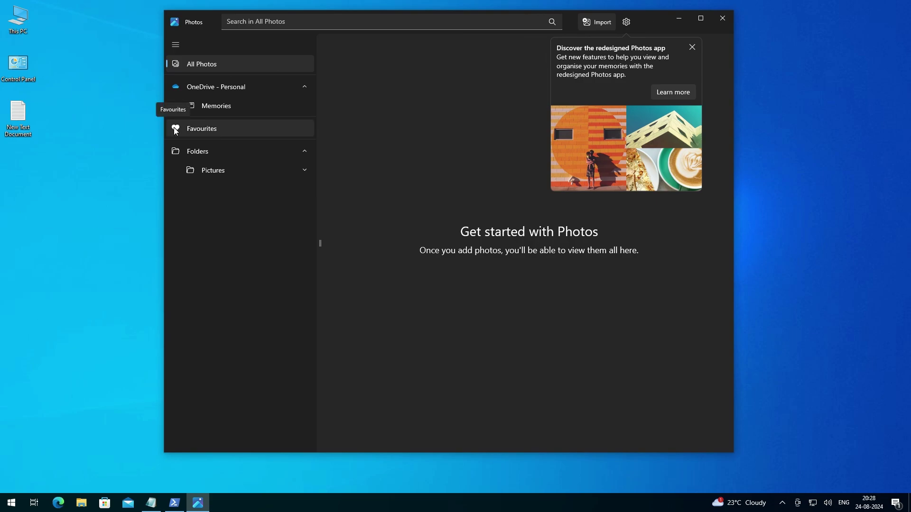
pyautogui.press('Tab')
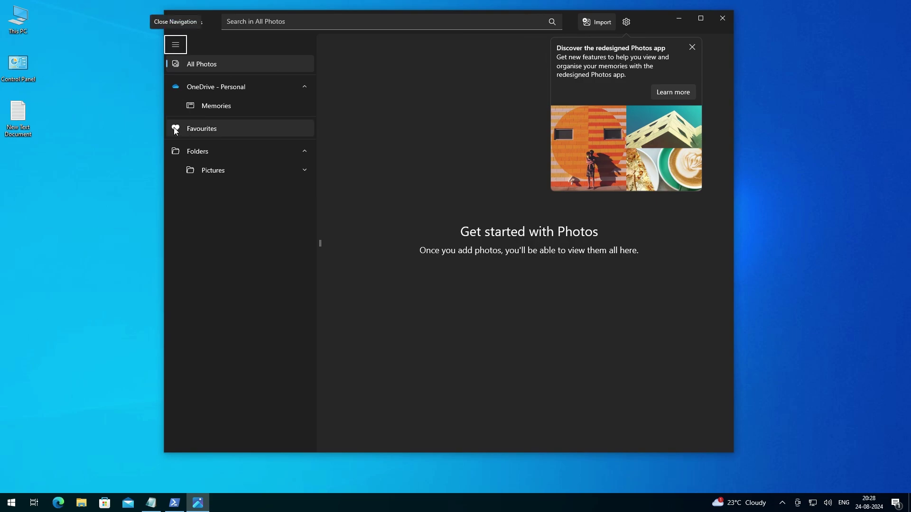